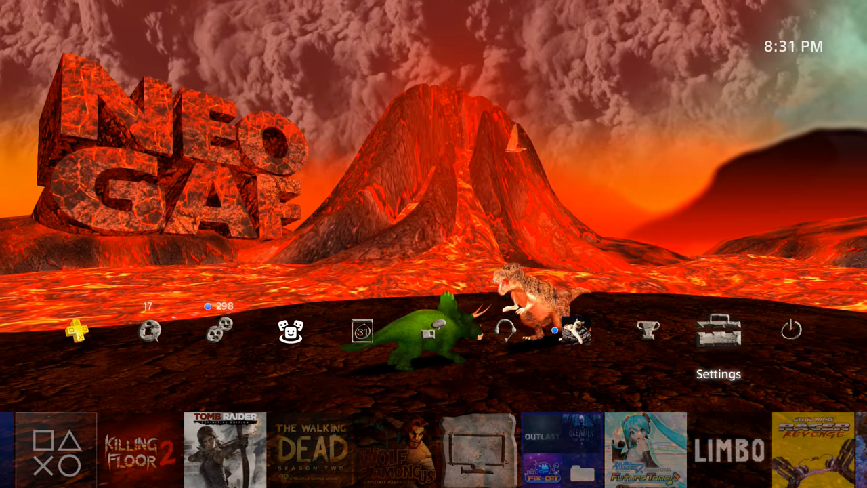
# Enter Settings from the home screen's function area
pyautogui.press('Return')
# Go into Network and begin Set Up Internet Connection
pyautogui.press('Down')
pyautogui.press('Return')
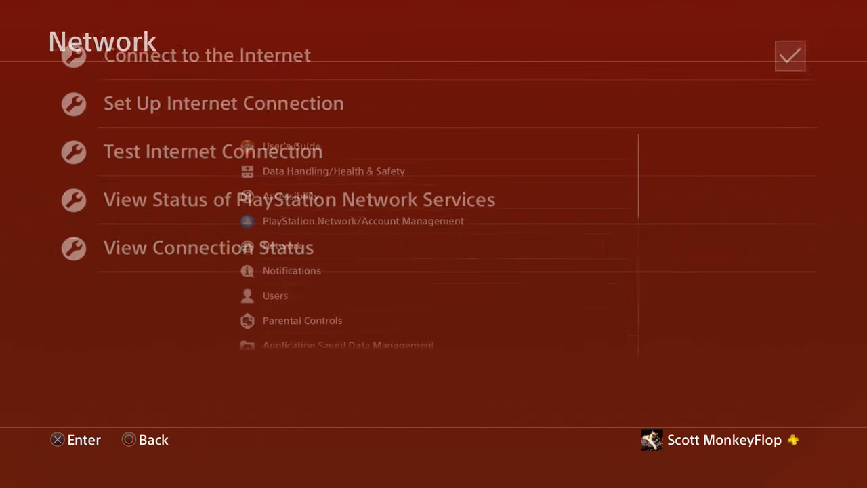
pyautogui.press('Down')
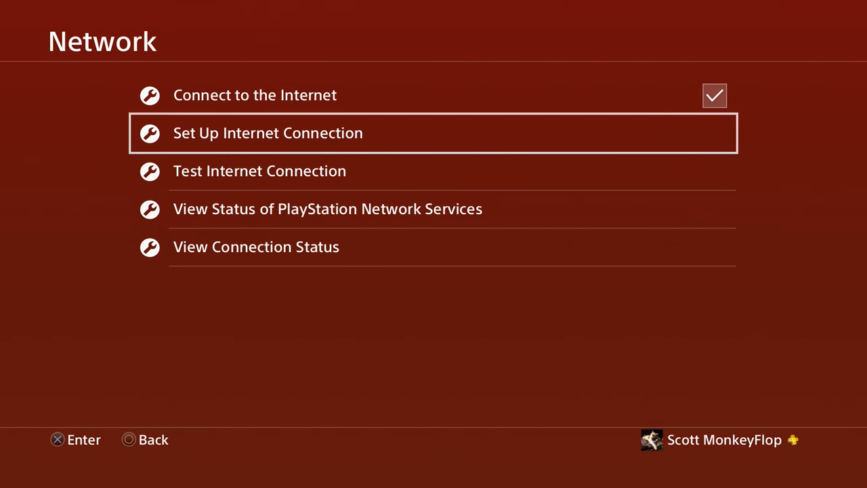
pyautogui.press('Return')
# Highlight the Use a LAN Cable connection method
pyautogui.press('Down')
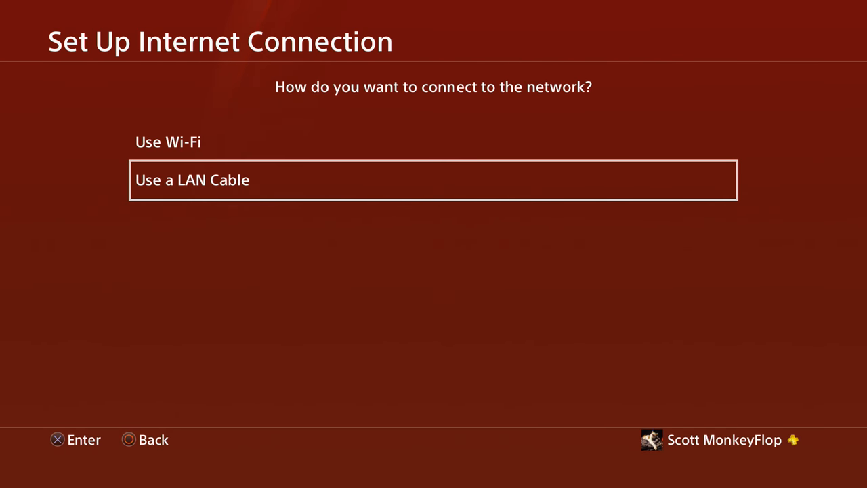
pyautogui.press('Up')
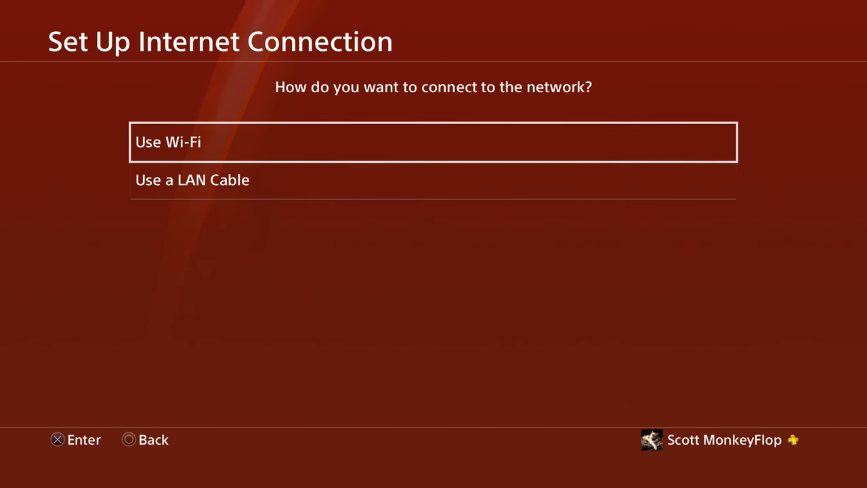
pyautogui.press('Down')
# Confirm Use a LAN Cable with Easy setup until 'Internet settings updated', then return to Network
pyautogui.press('Return')
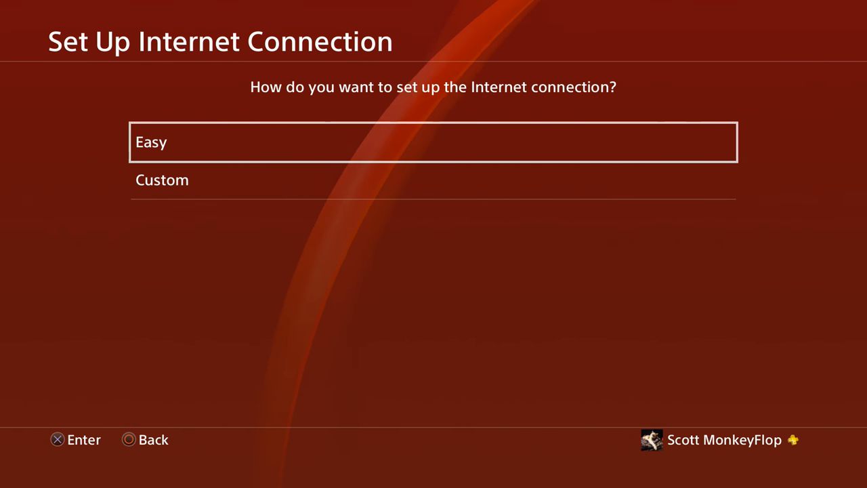
pyautogui.press('Return')
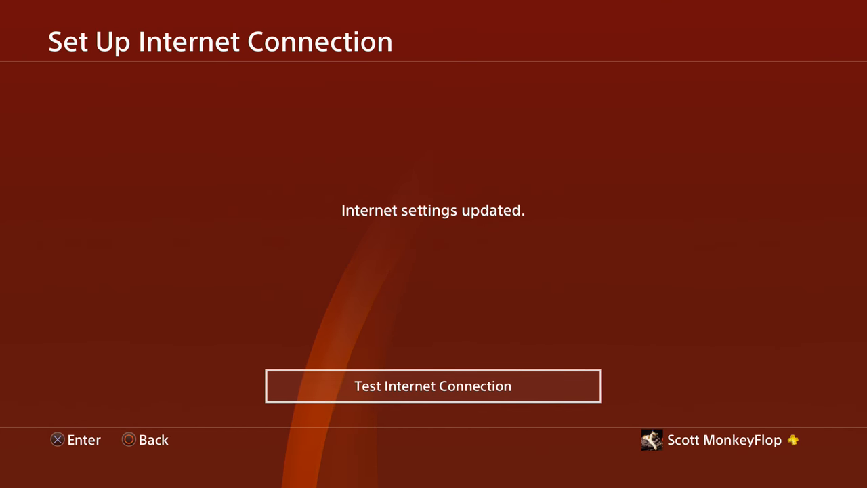
pyautogui.press('Escape')
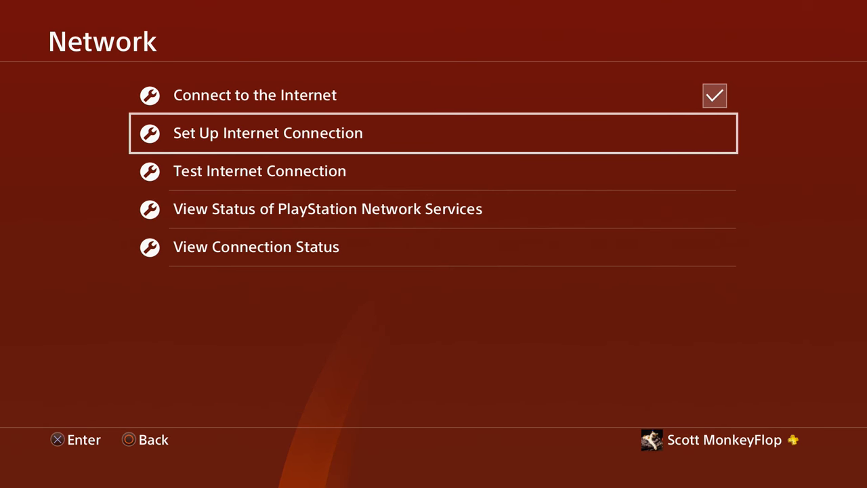